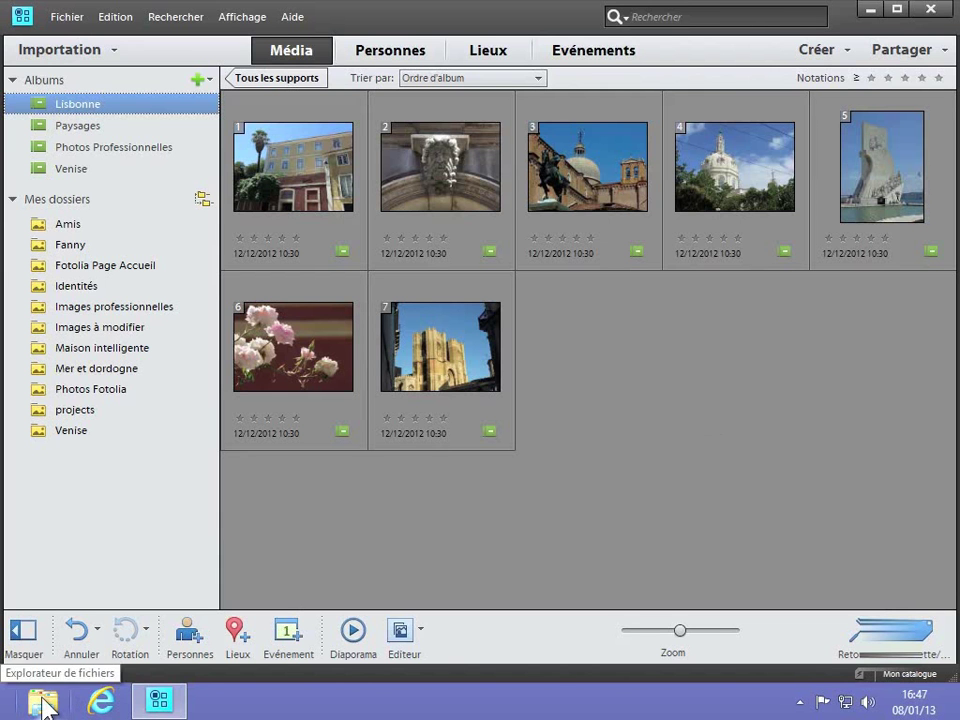
# Step: View the photos in the Lisbonne folder of the Images library in File Explorer, and minimize the window
pyautogui.click(43, 704)
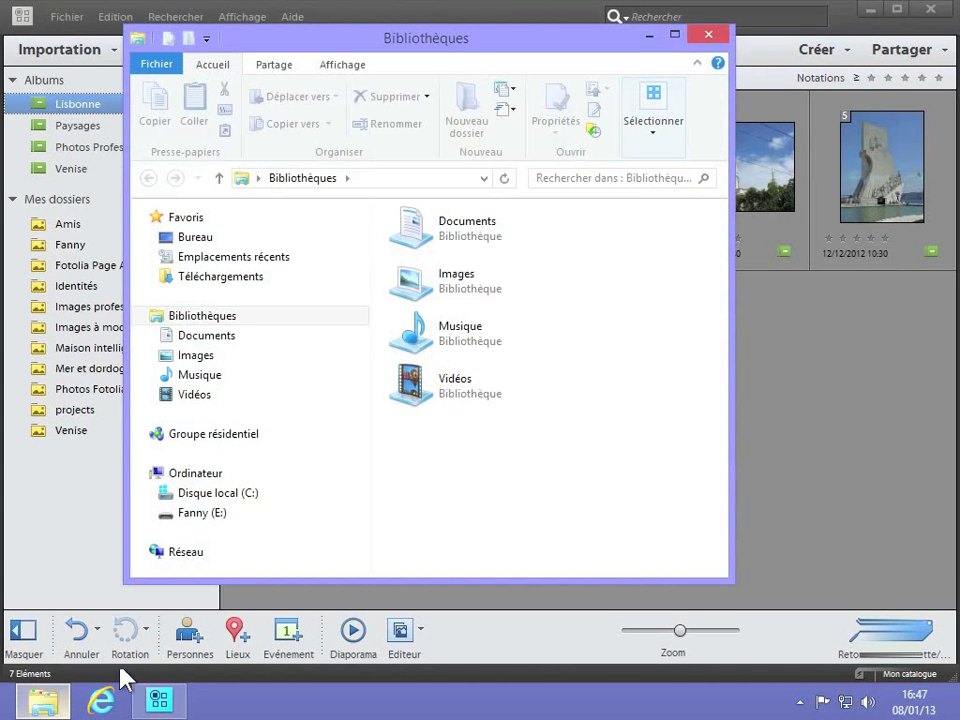
pyautogui.doubleClick(444, 287)
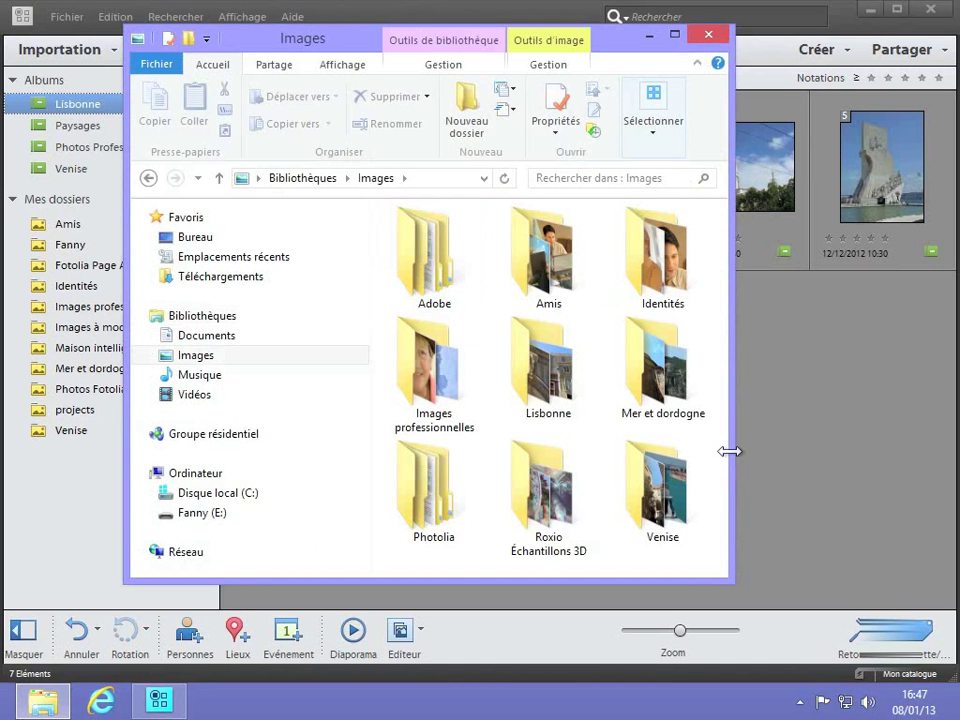
pyautogui.doubleClick(566, 406)
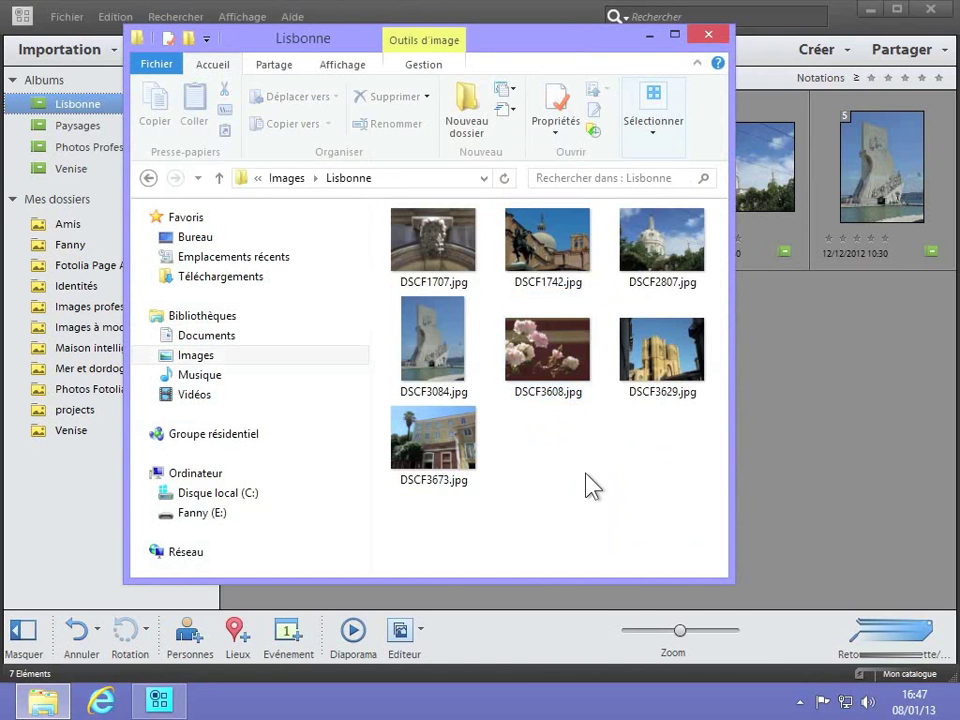
pyautogui.moveTo(622, 45); pyautogui.dragTo(630, 80)
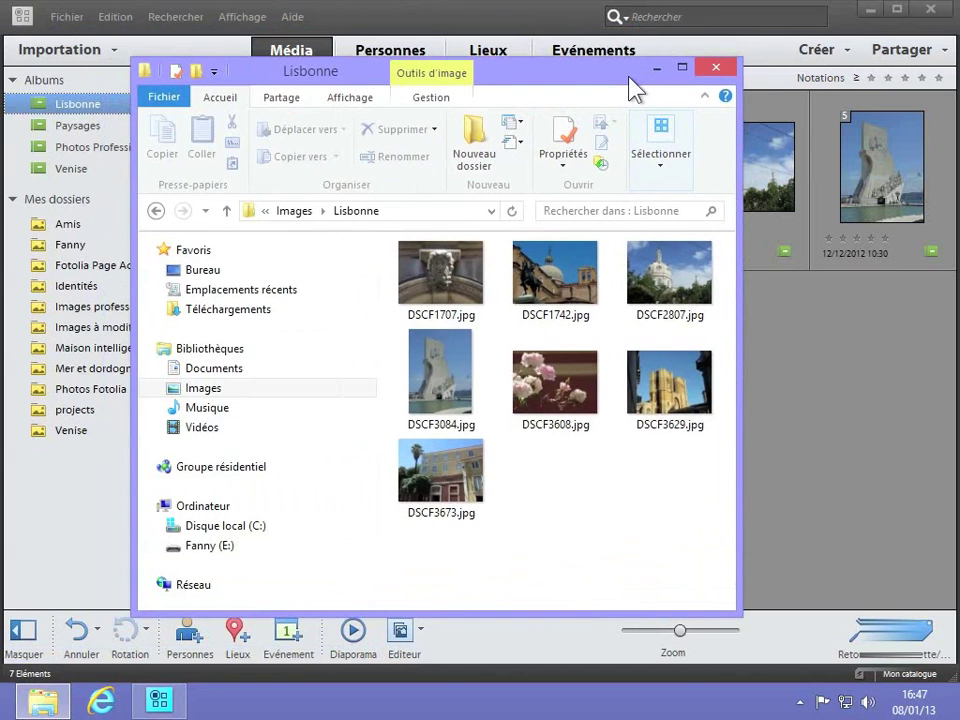
pyautogui.click(658, 68)
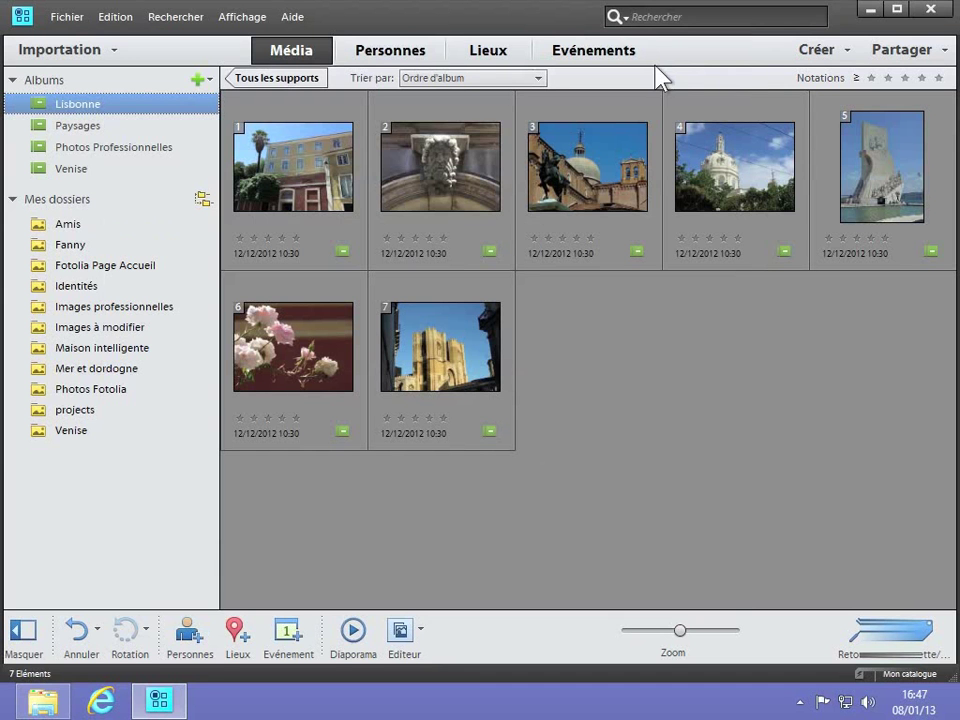
# Step: Remove the first photo, the building with the palm tree, from the Lisbonne album and check for its file in File Explorer's Lisbonne folder
pyautogui.click(313, 158)
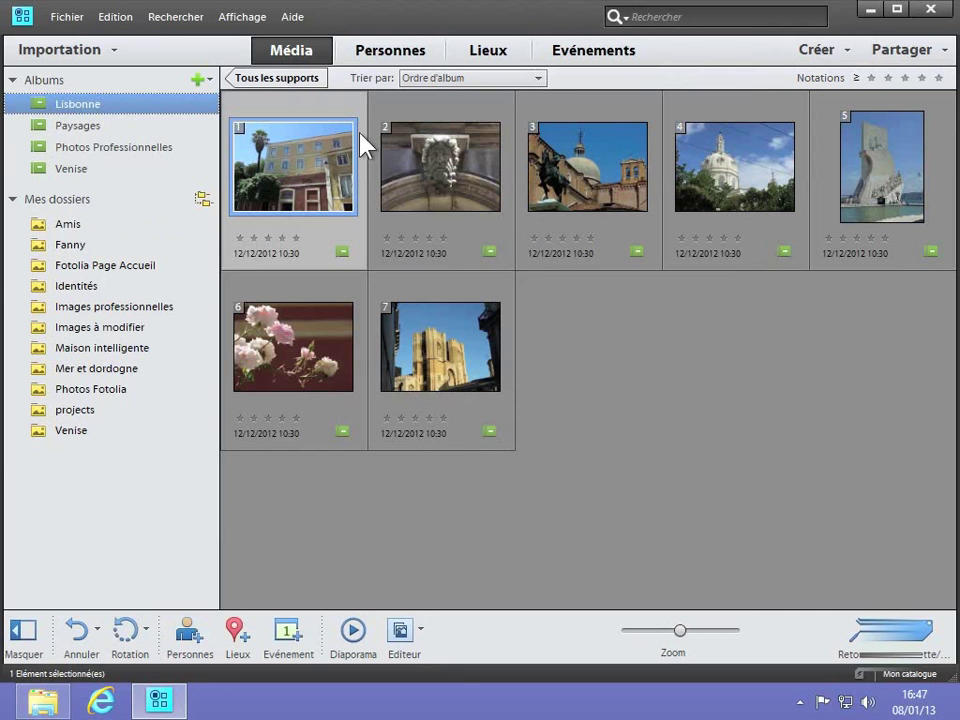
pyautogui.rightClick(300, 145)
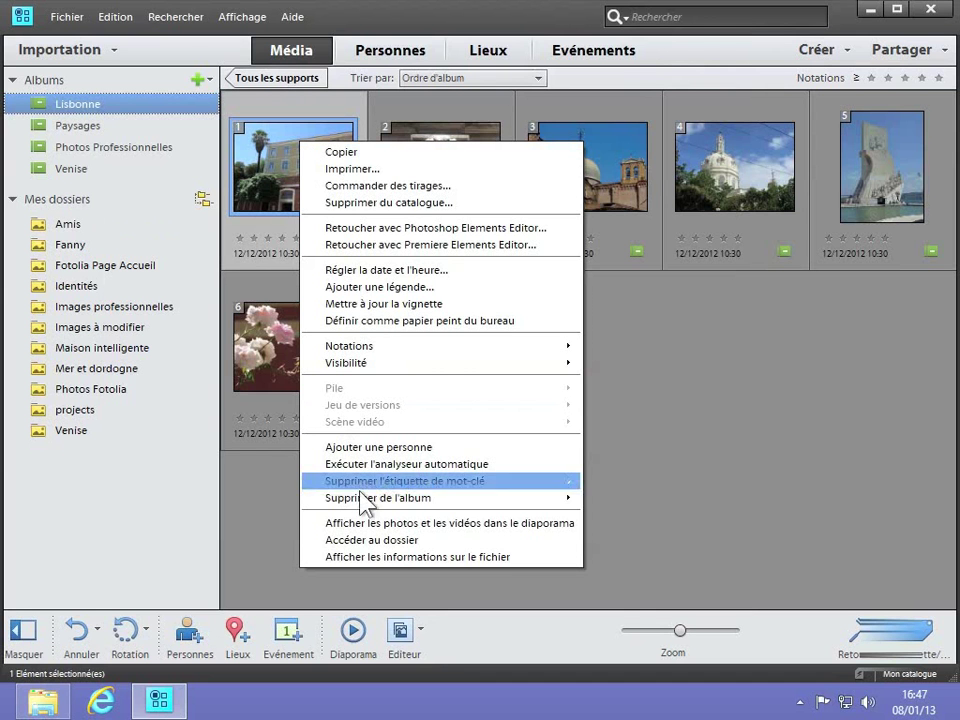
pyautogui.moveTo(362, 503)
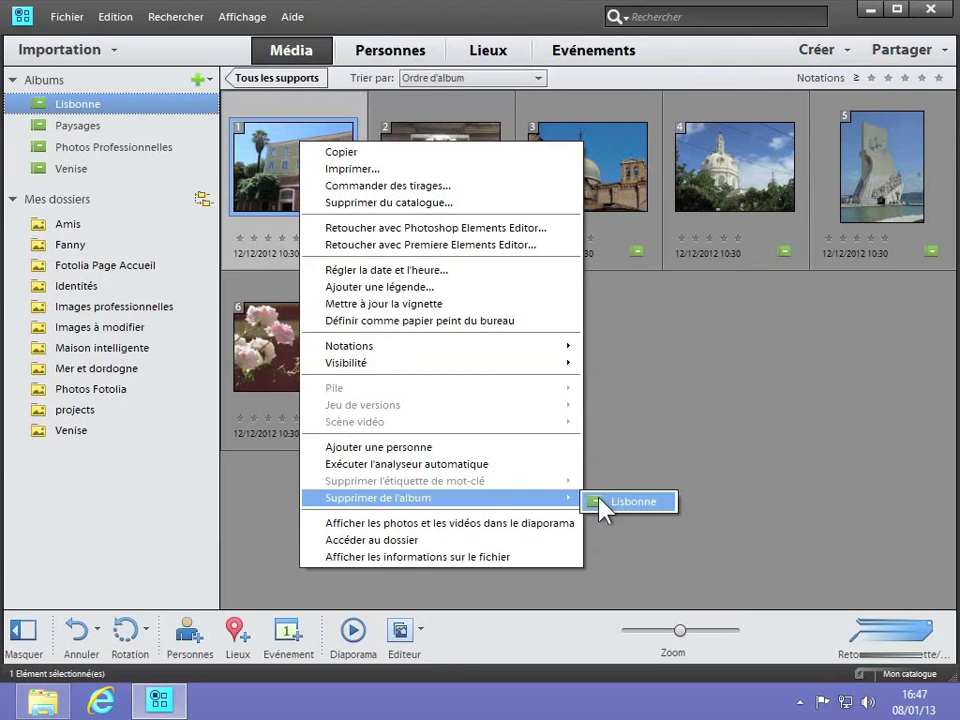
pyautogui.click(599, 498)
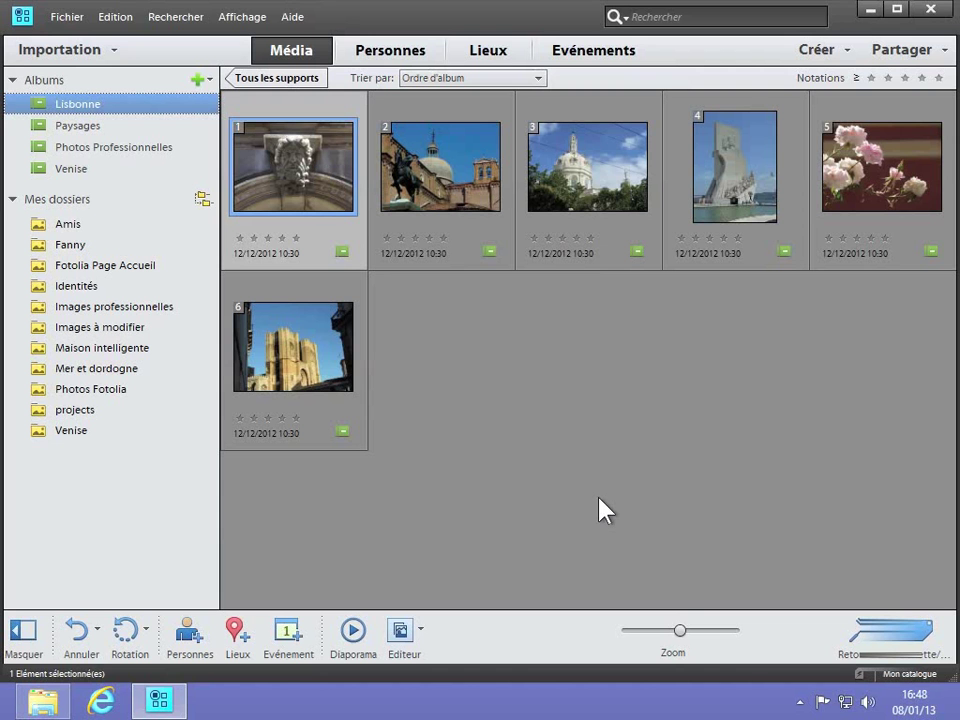
pyautogui.click(55, 706)
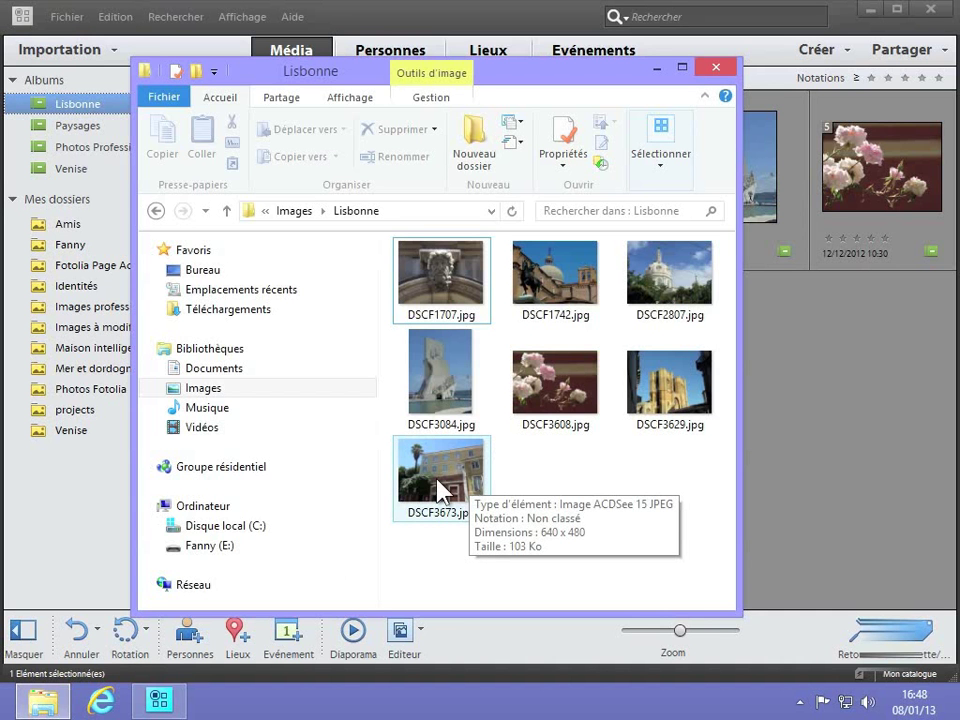
pyautogui.click(657, 70)
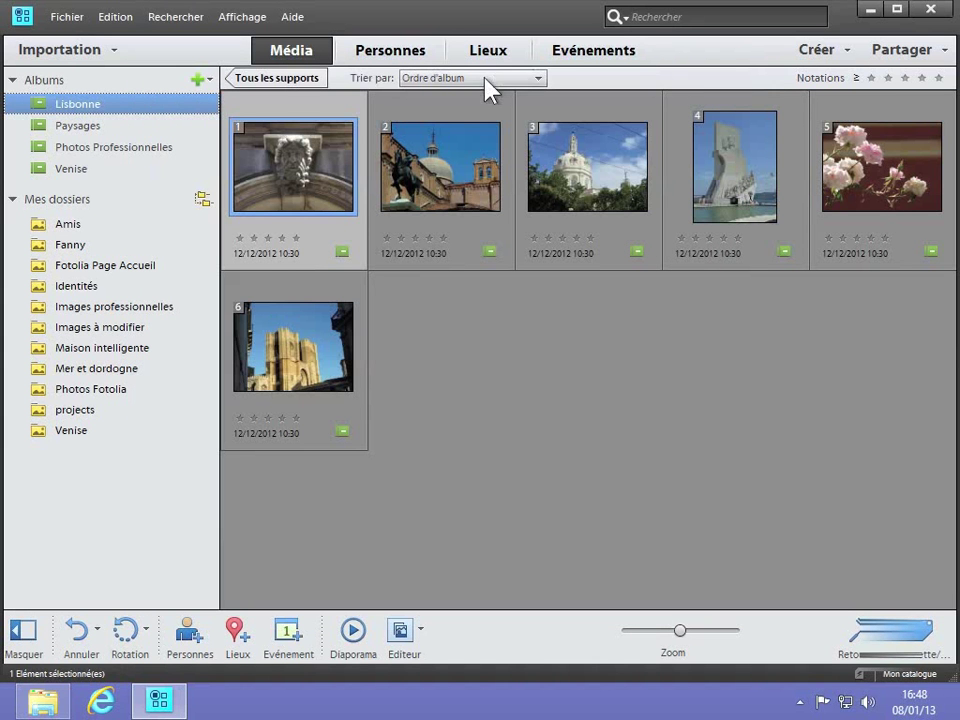
# Step: Display all media and delete the palm-tree building photo from the catalogue without deleting it from the hard disk
pyautogui.click(290, 79)
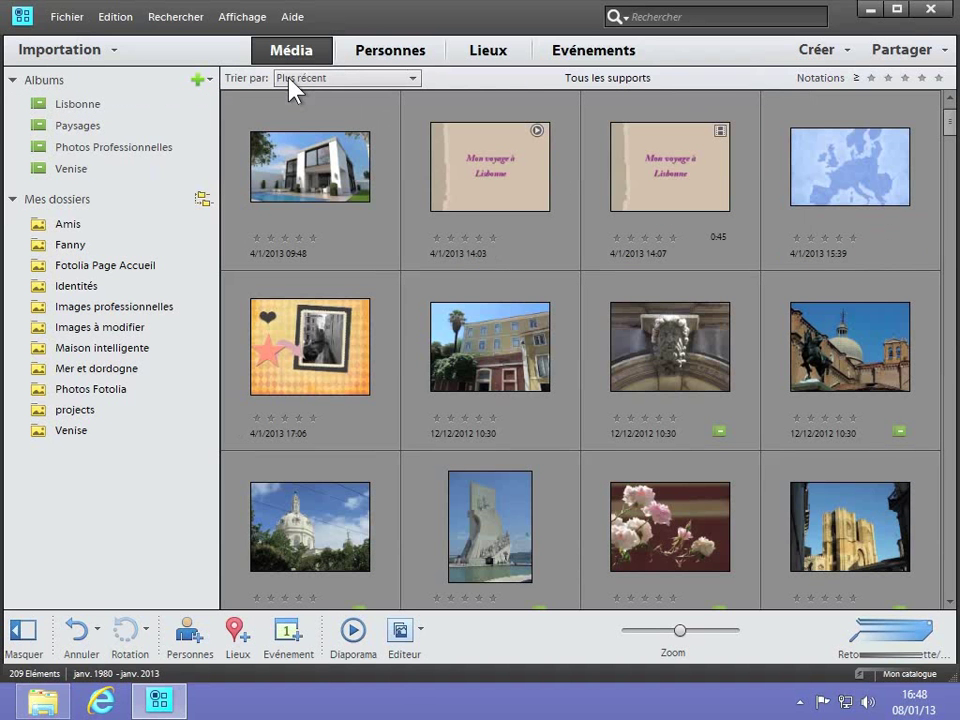
pyautogui.click(481, 372)
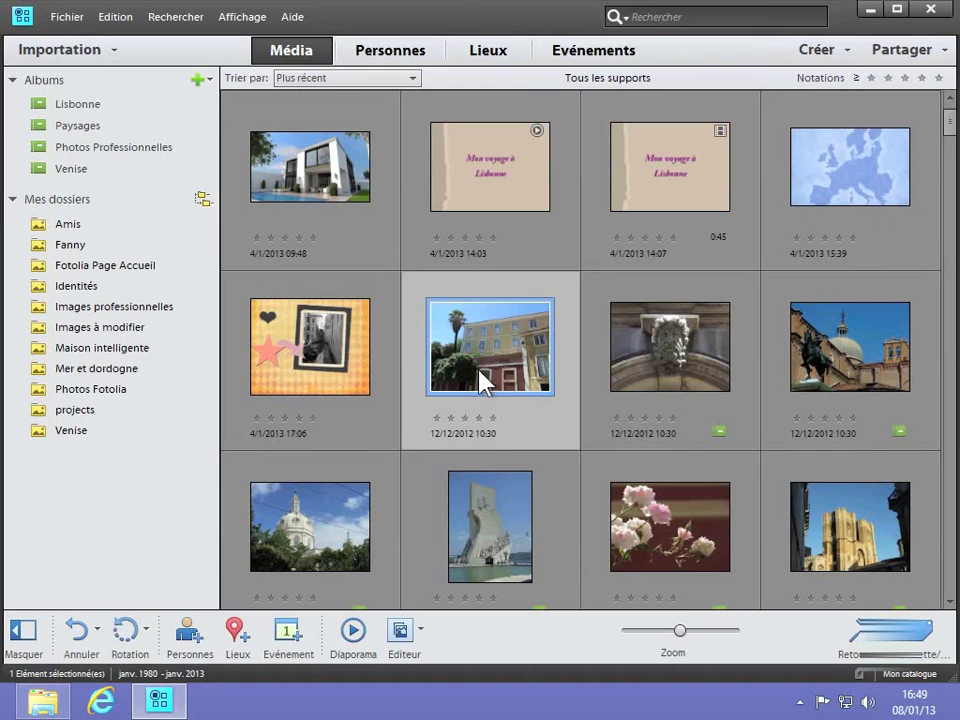
pyautogui.rightClick(481, 380)
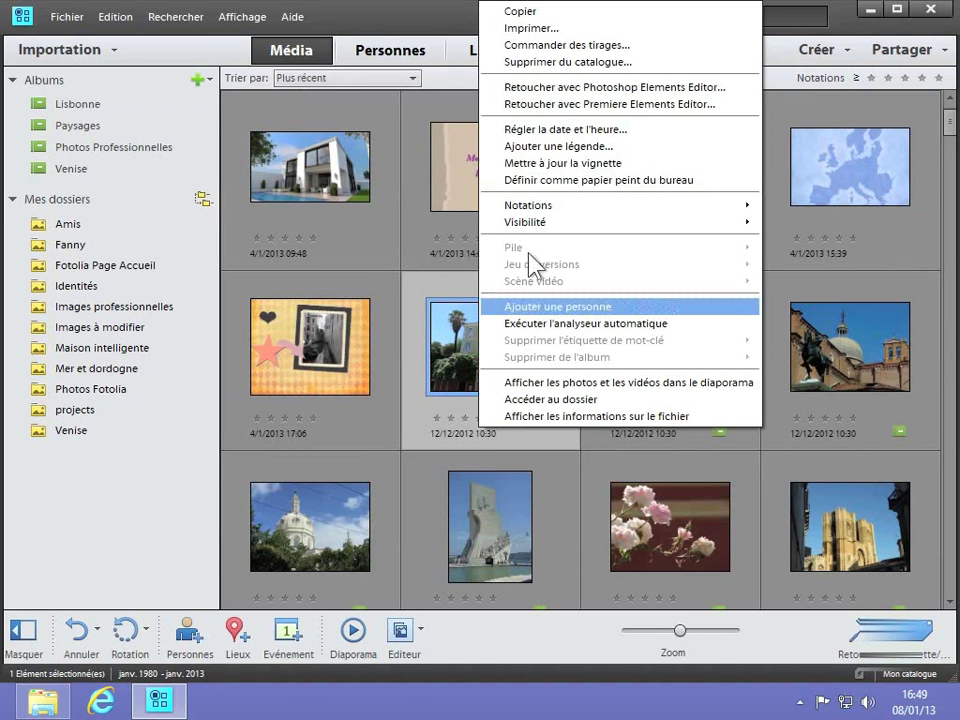
pyautogui.click(575, 62)
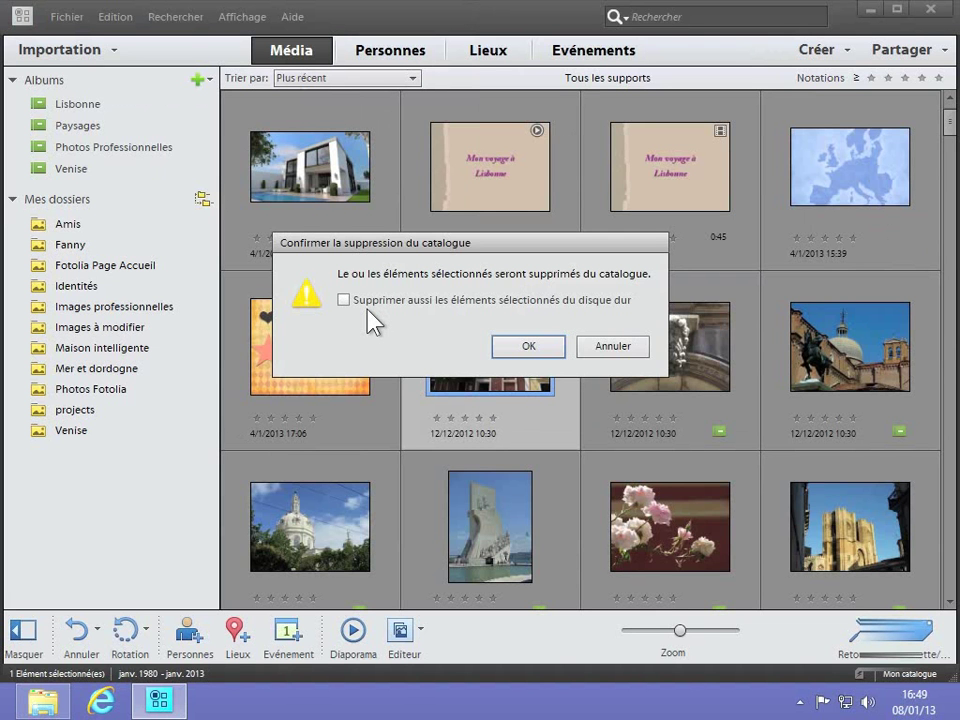
pyautogui.click(529, 347)
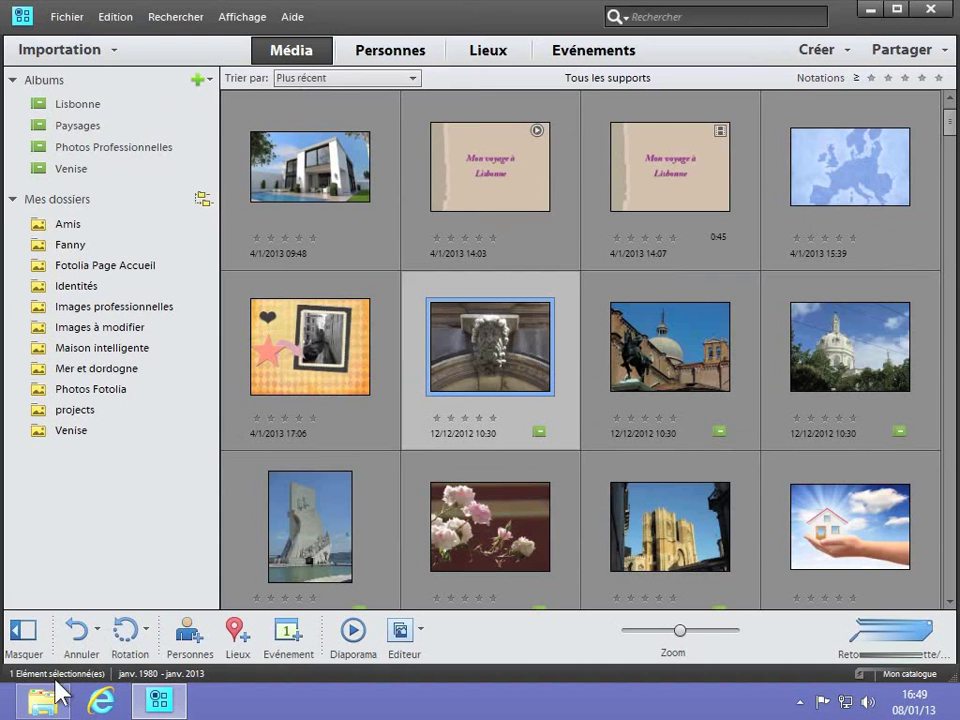
# Step: Check File Explorer's Lisbonne folder for the photo deleted from the catalogue, and minimize the window again
pyautogui.moveTo(50, 706)
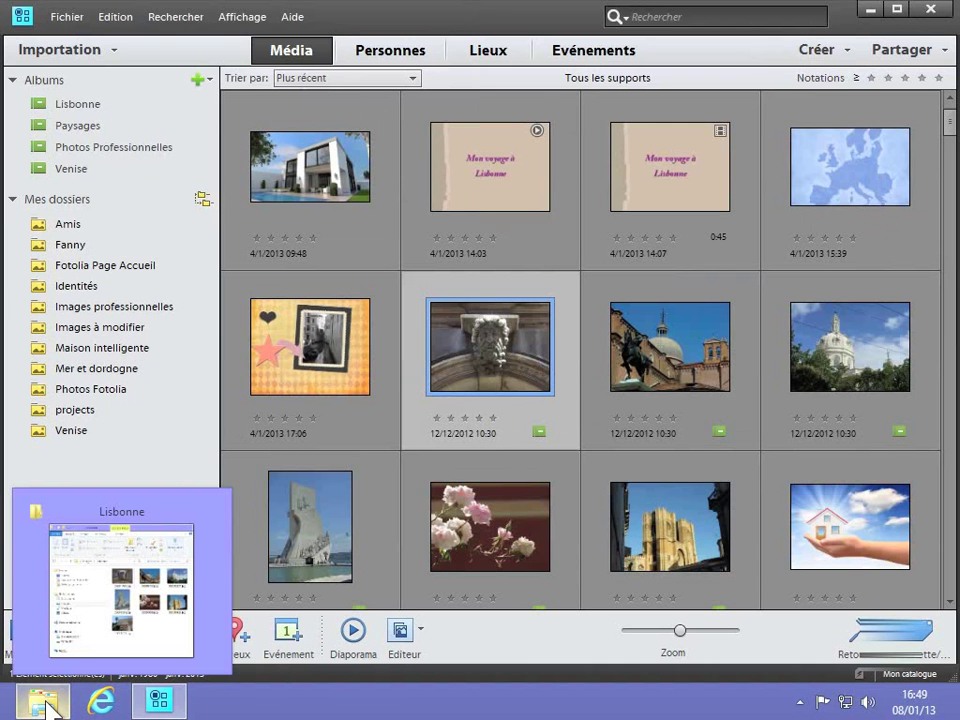
pyautogui.click(110, 628)
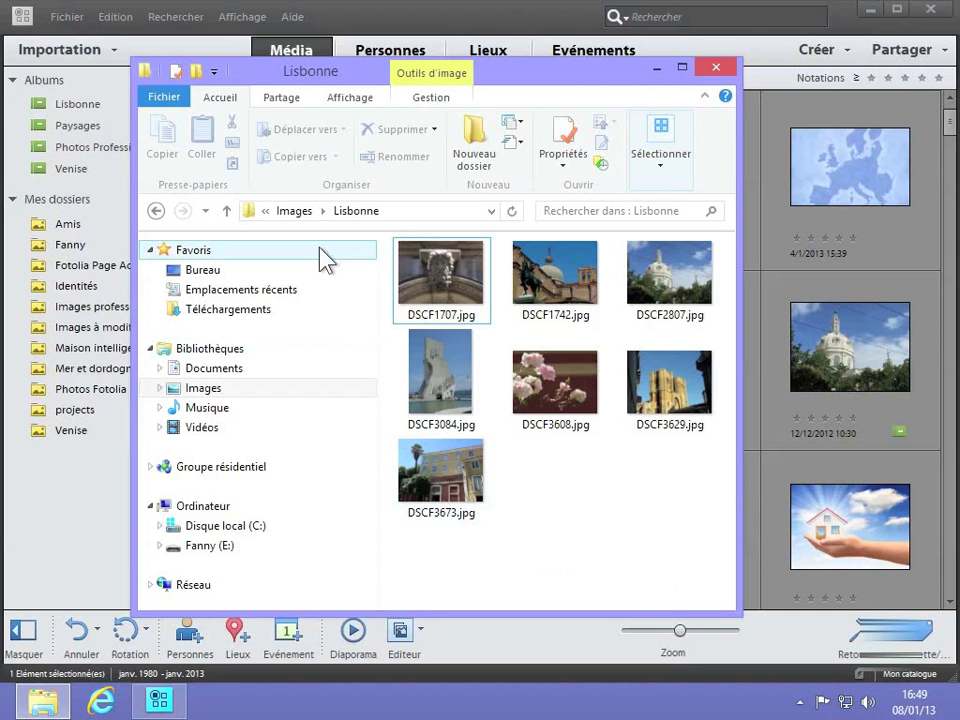
pyautogui.click(658, 72)
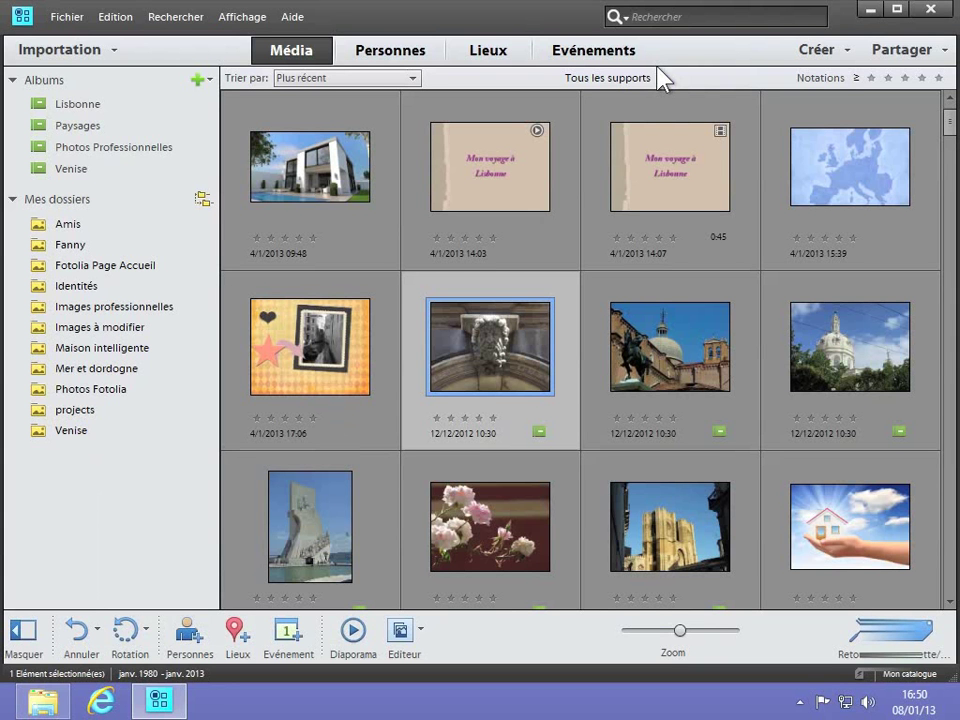
# Step: Delete the orange scrapbook image with the heart and star from both the catalogue and the hard disk
pyautogui.click(313, 336)
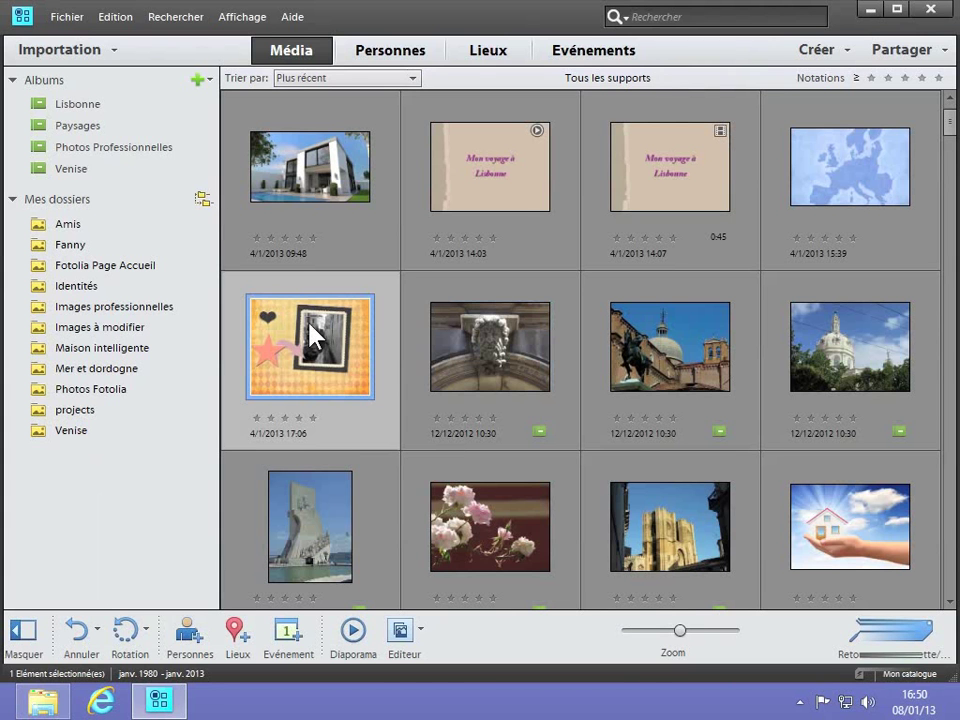
pyautogui.rightClick(313, 336)
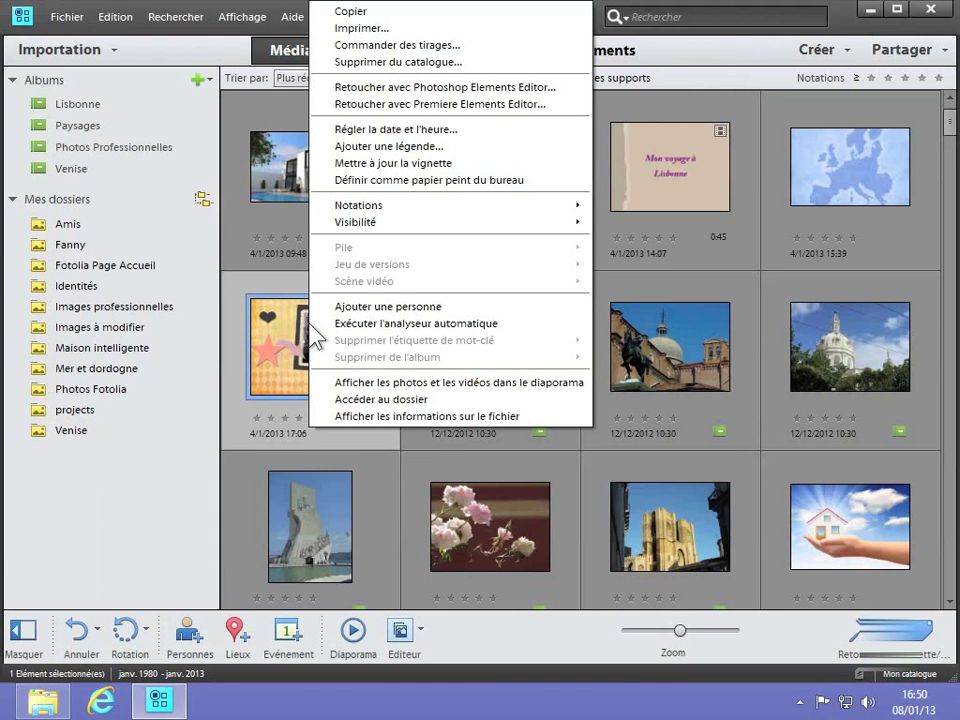
pyautogui.click(390, 62)
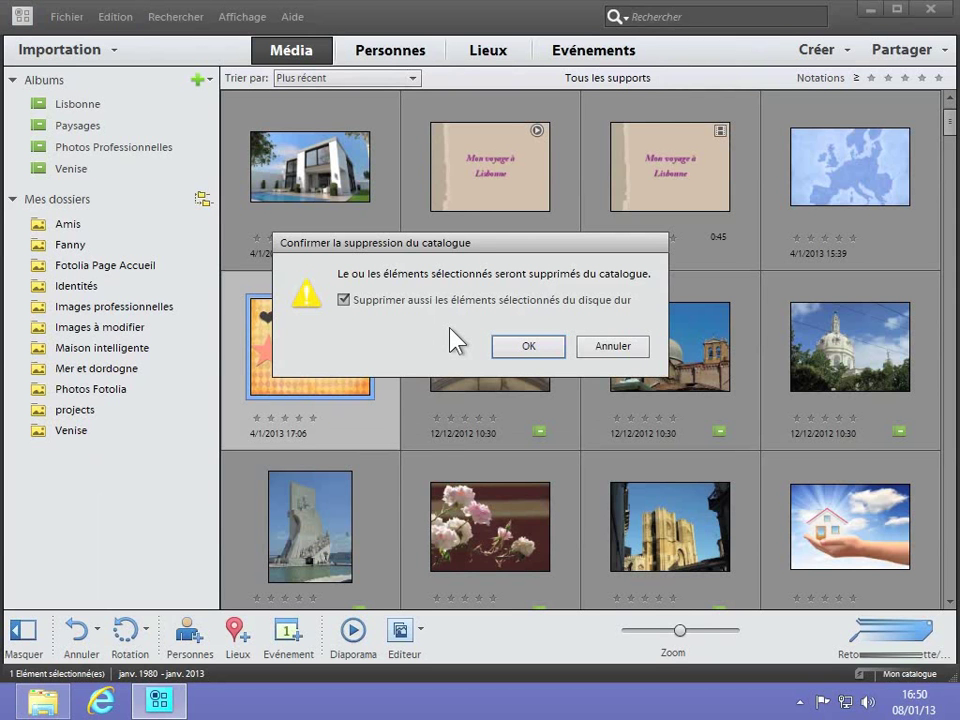
pyautogui.click(513, 350)
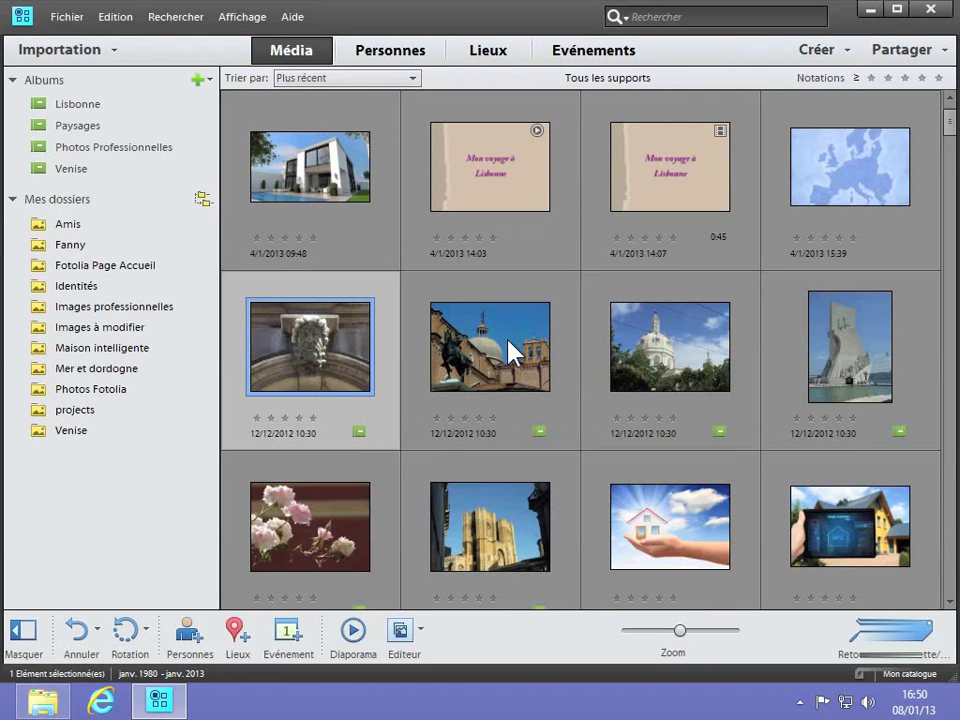
# Step: Request the catalogue deletion of the modern white house photo, and cancel at the confirmation
pyautogui.click(297, 184)
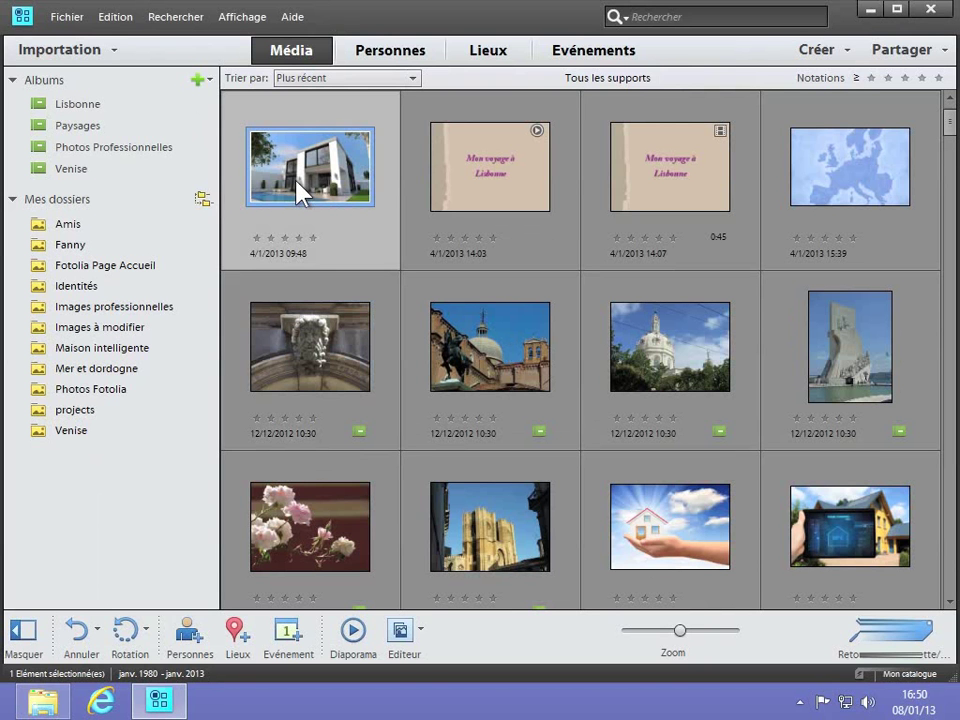
pyautogui.click(118, 18)
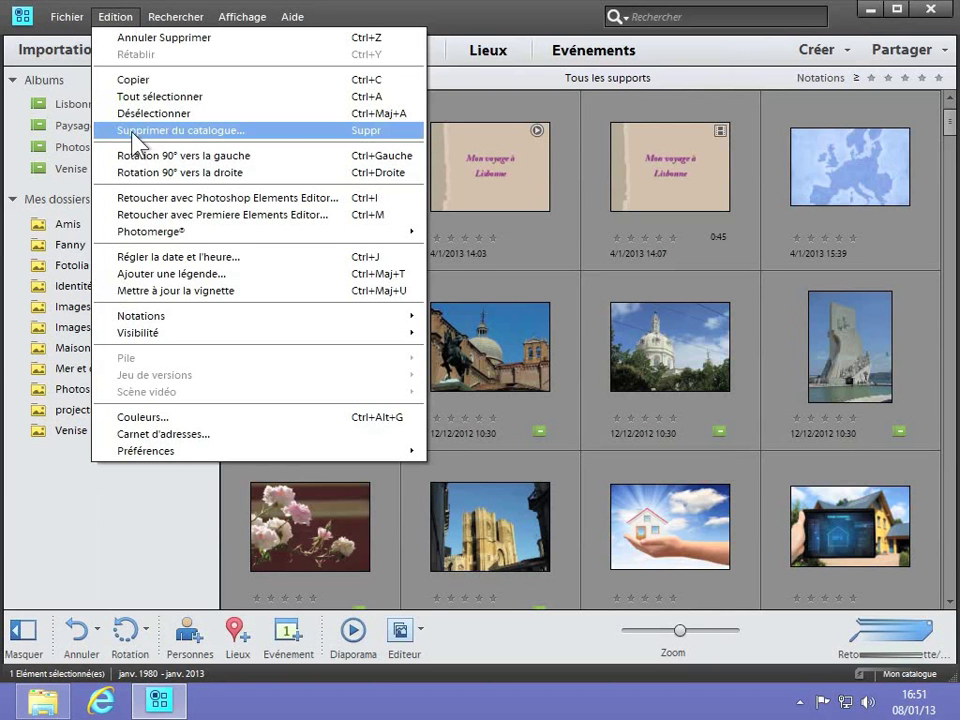
pyautogui.click(336, 131)
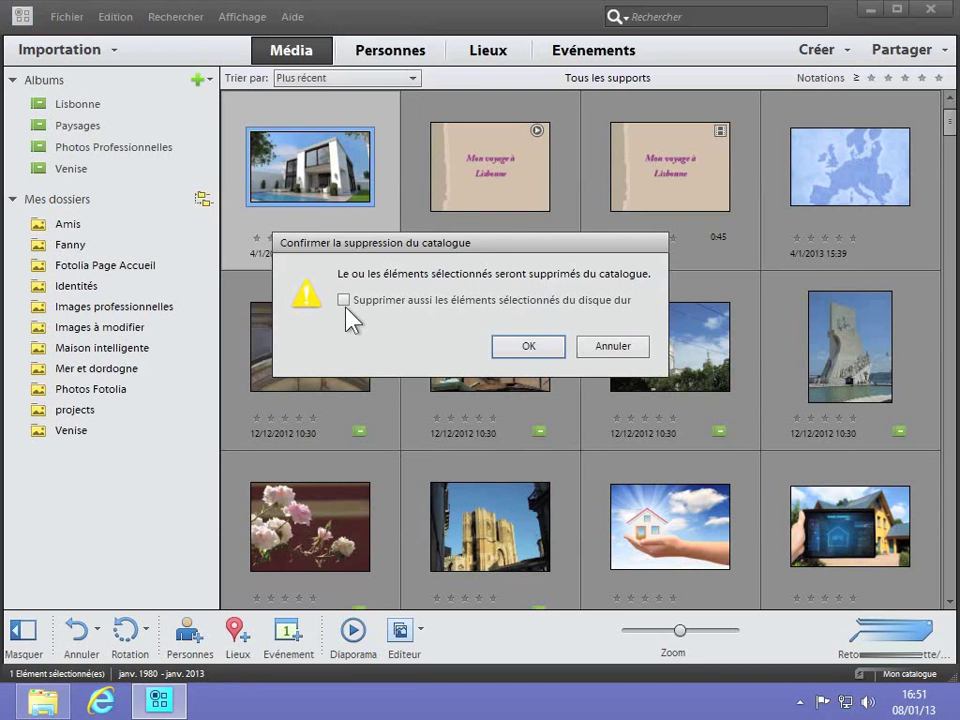
pyautogui.click(613, 347)
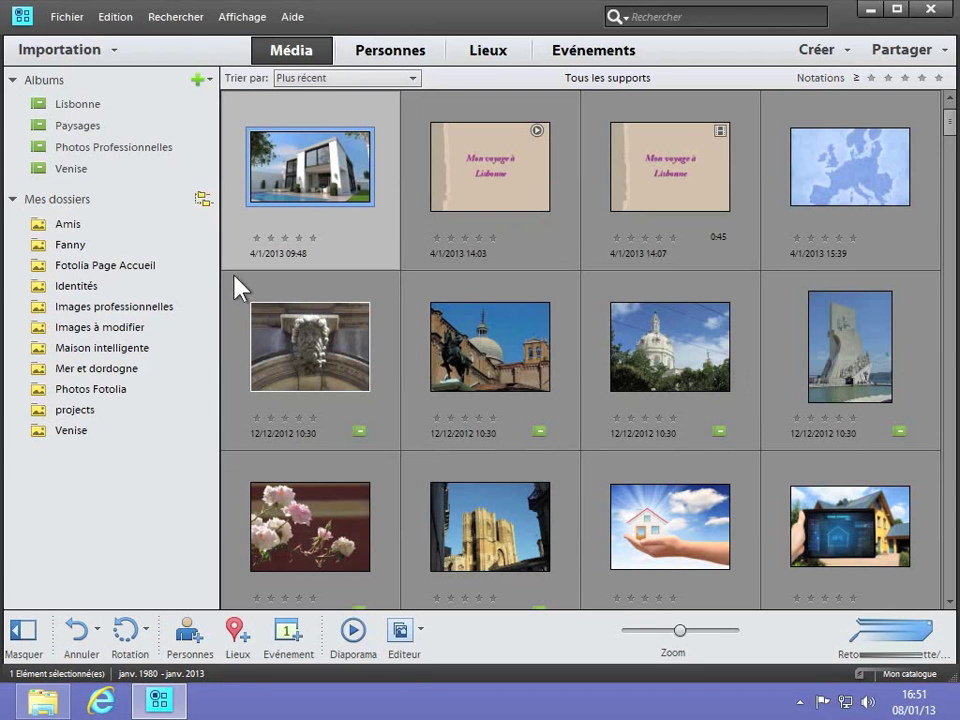
# Step: Select the four consecutive photos from the stone mask to the seaside monument, request their catalogue deletion, and cancel it
pyautogui.moveTo(234, 276); pyautogui.dragTo(895, 426)
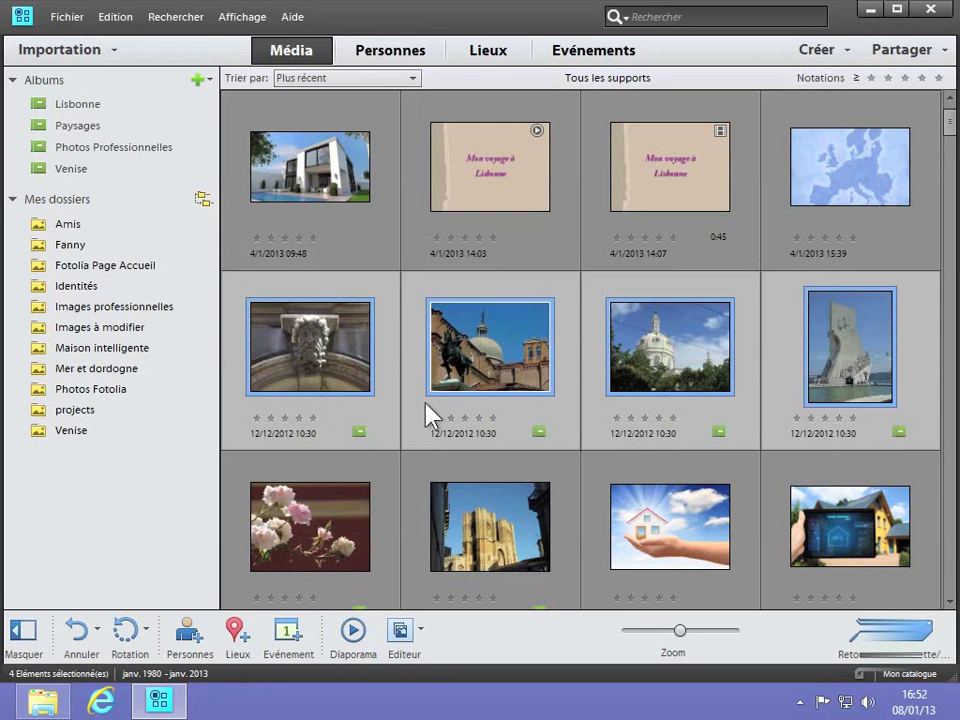
pyautogui.click(330, 382)
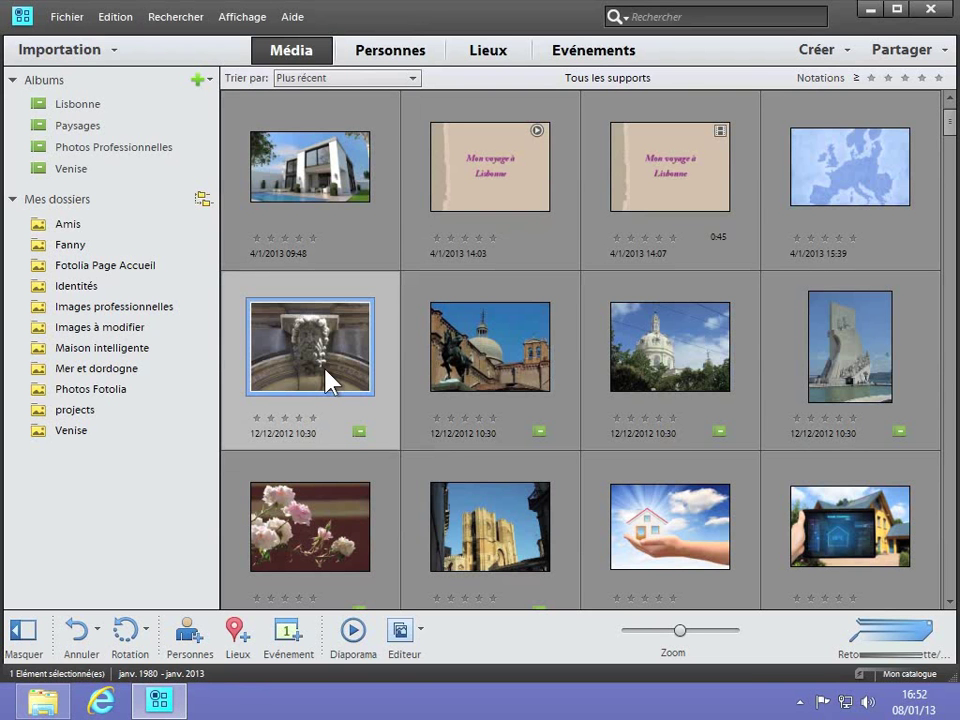
pyautogui.keyDown('shift'); pyautogui.click(878, 383); pyautogui.keyUp('shift')
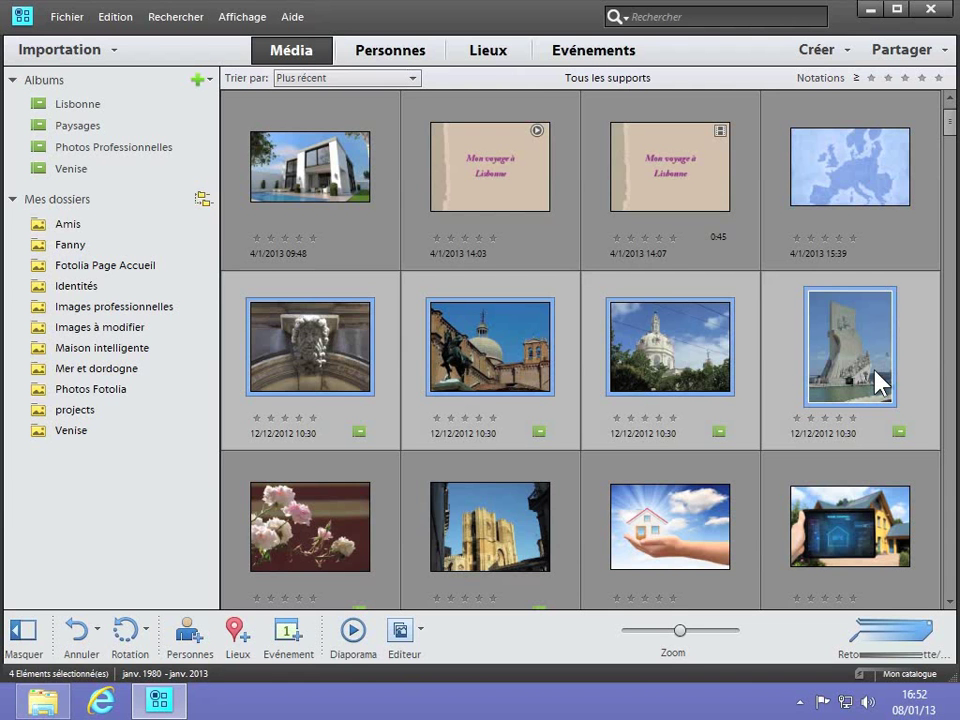
pyautogui.press('Delete')
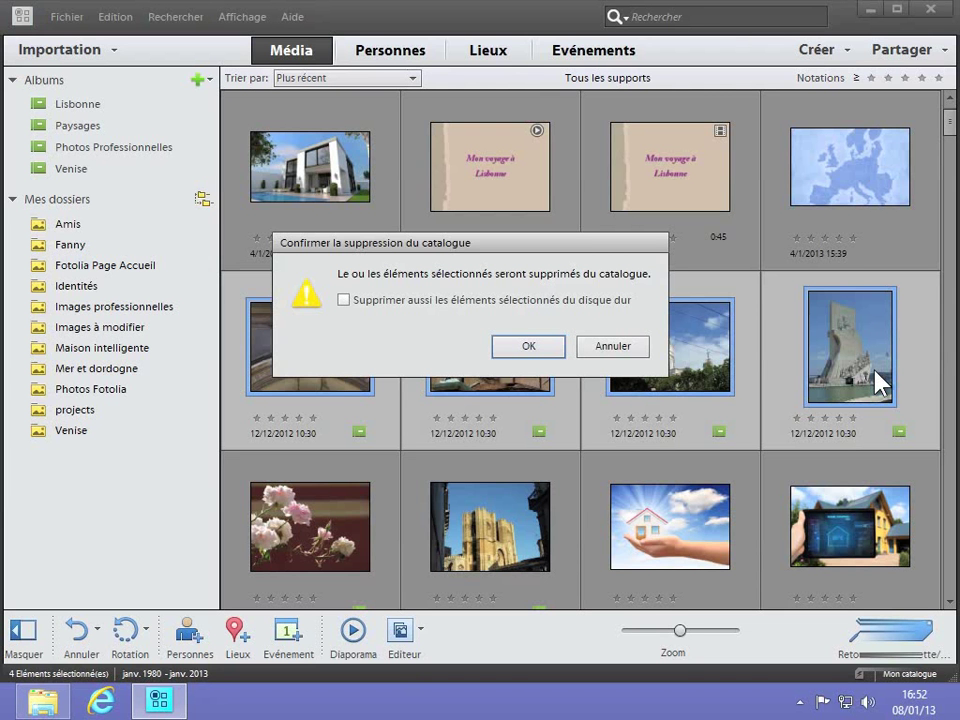
pyautogui.click(604, 350)
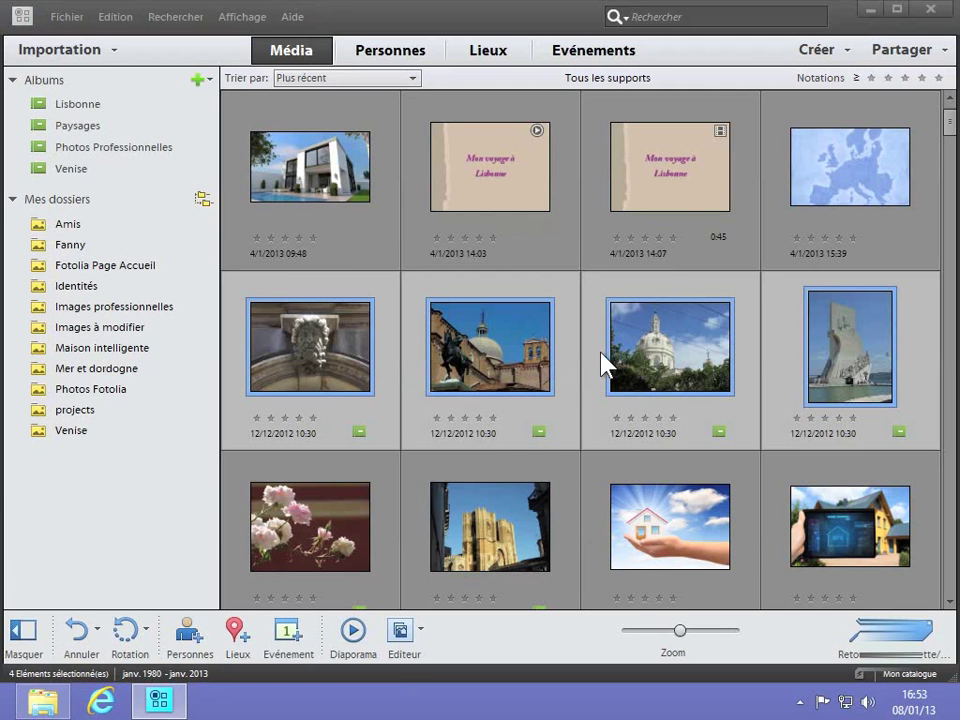